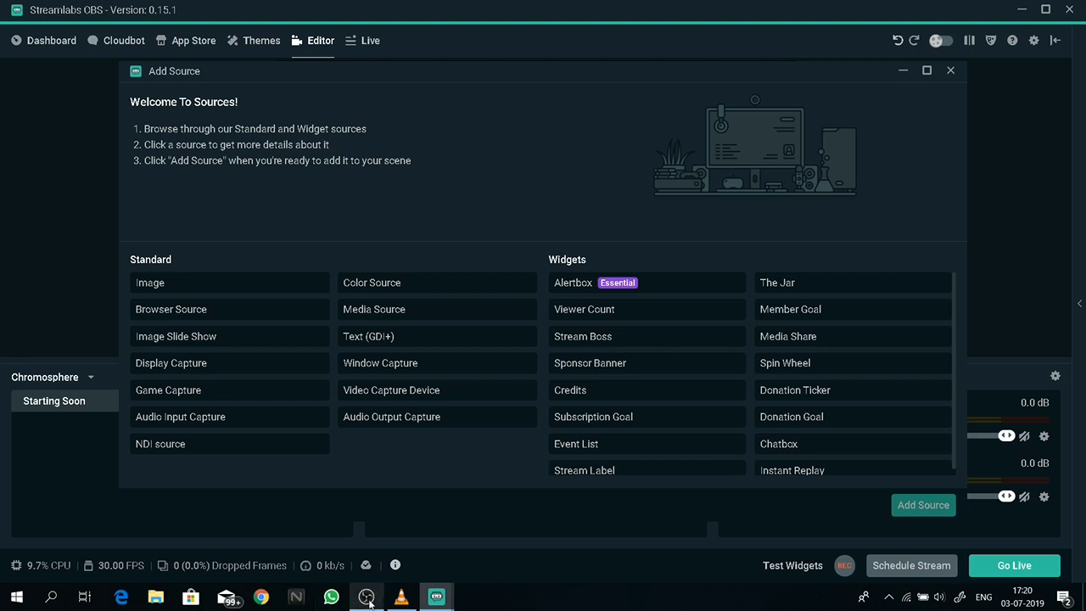
Choose Display Capture as the type of a new source for the Starting Soon scene.
mouse_move(366, 597)
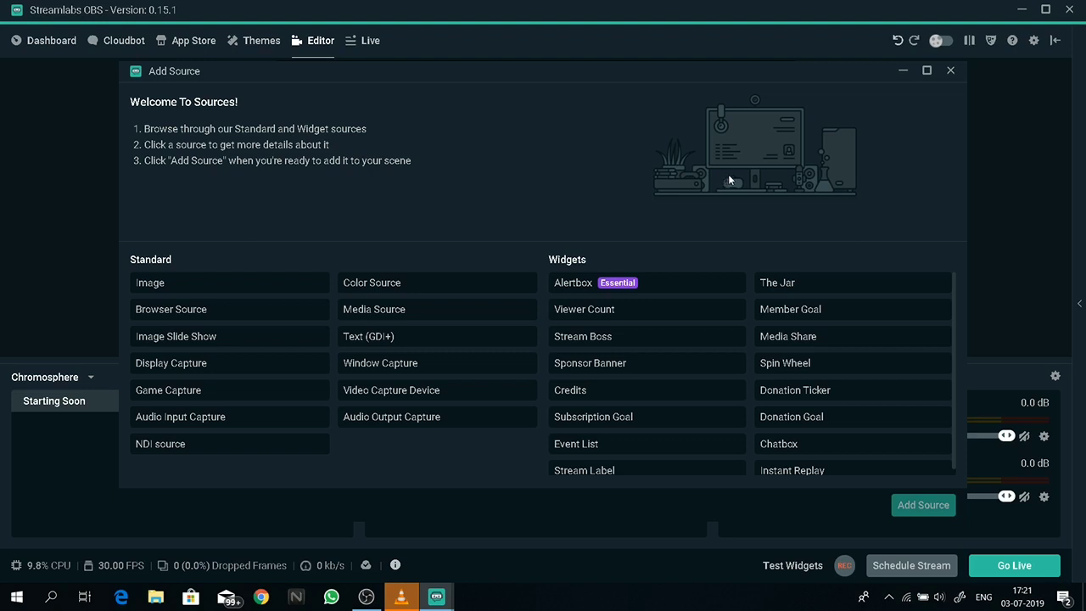
click(950, 71)
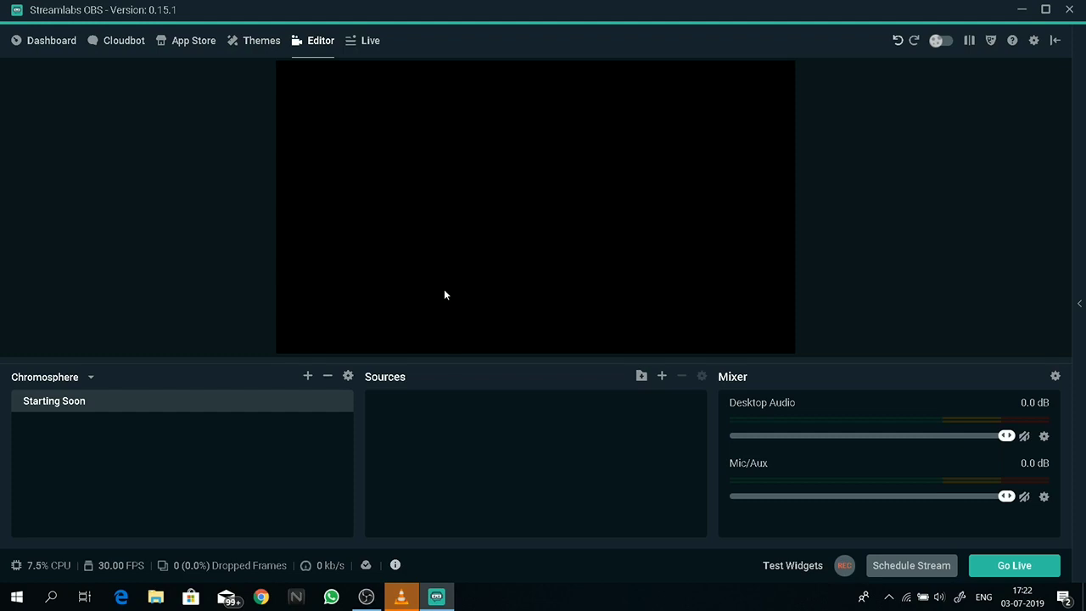
click(662, 377)
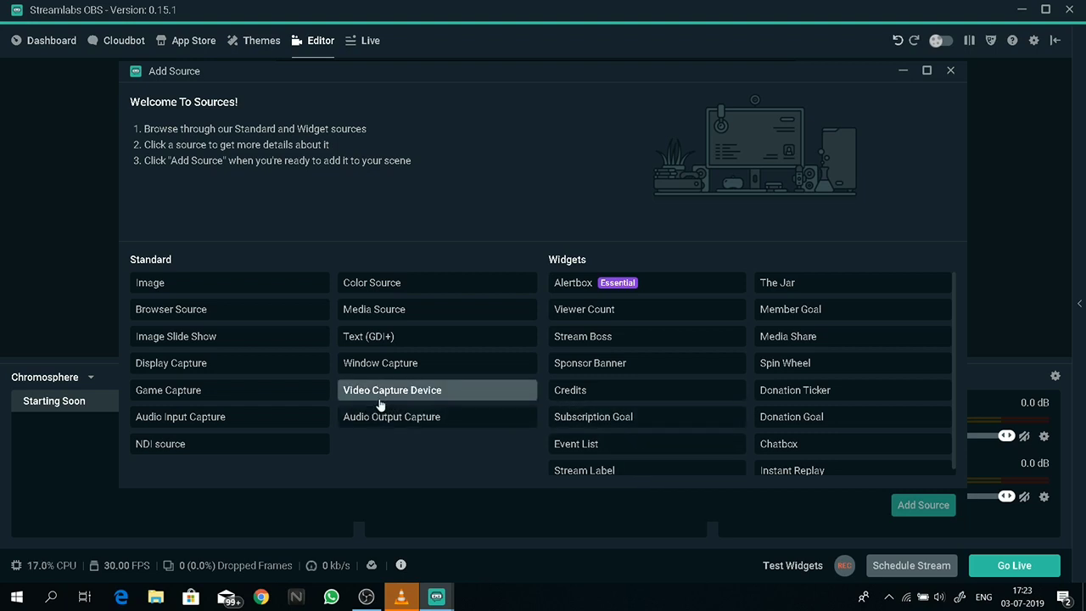
click(209, 365)
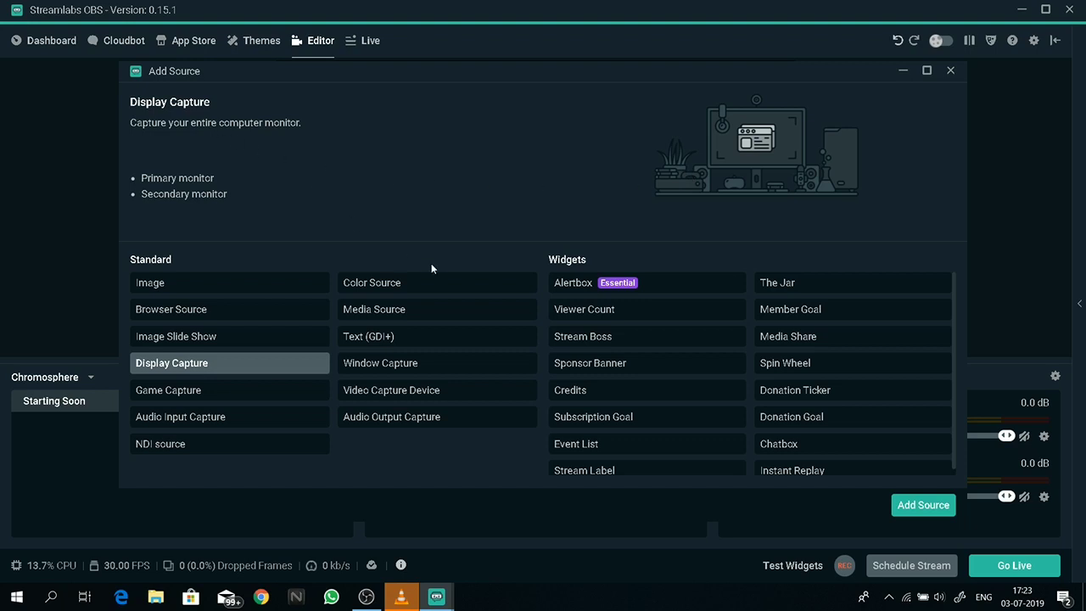
click(912, 506)
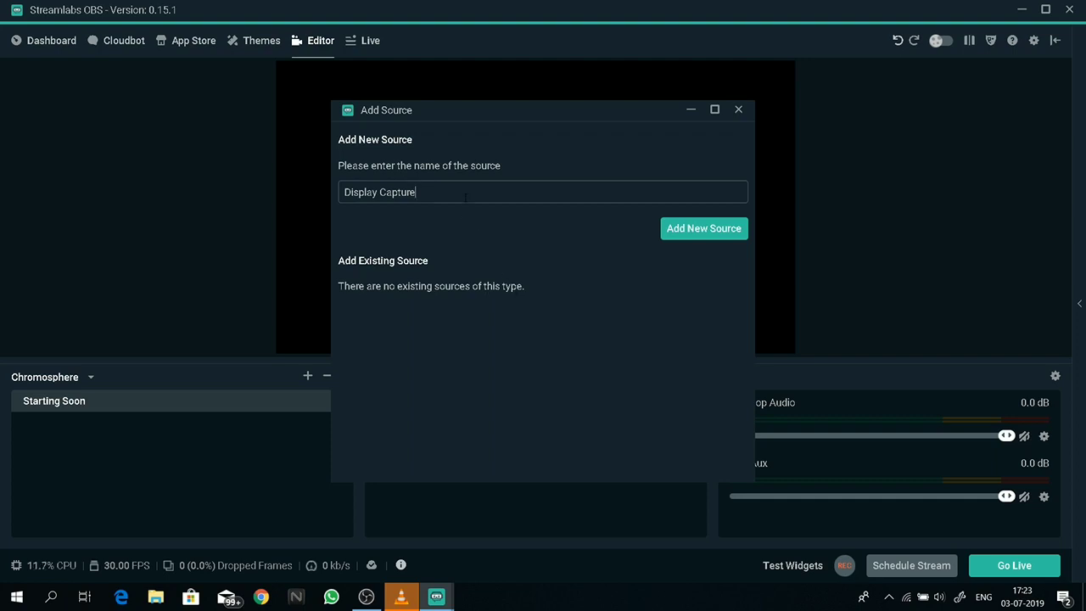
Name the new Display Capture source "display 1" and add it to the scene.
key(BackSpace)
key(BackSpace)
key(BackSpace)
key(BackSpace)
key(BackSpace)
key(BackSpace)
key(BackSpace)
key(BackSpace)
key(BackSpace)
key(BackSpace)
key(BackSpace)
key(BackSpace)
key(BackSpace)
key(BackSpace)
key(BackSpace)
text(display 1)
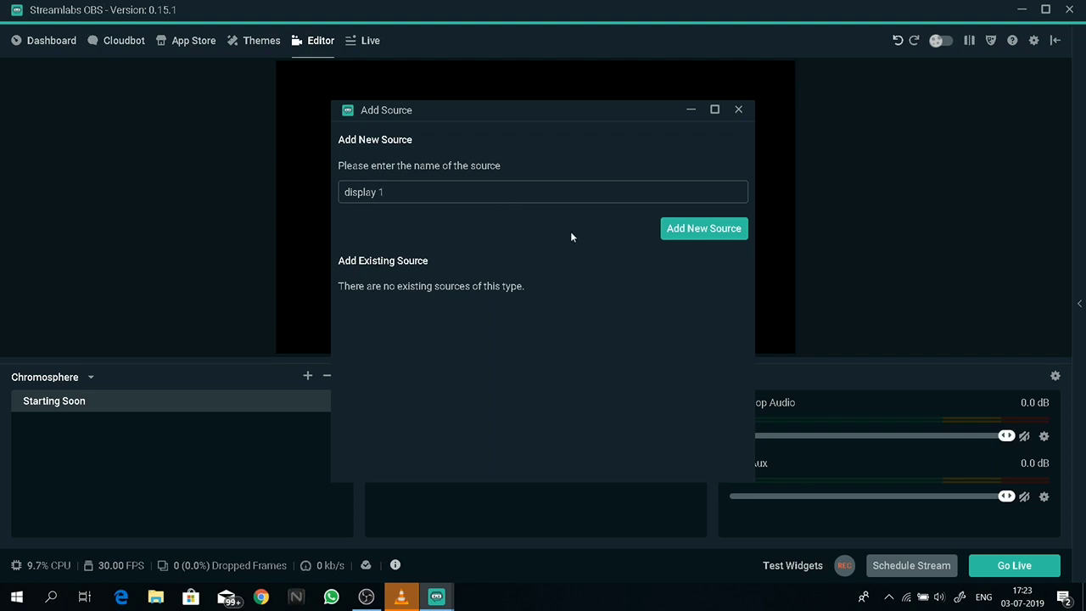
click(701, 231)
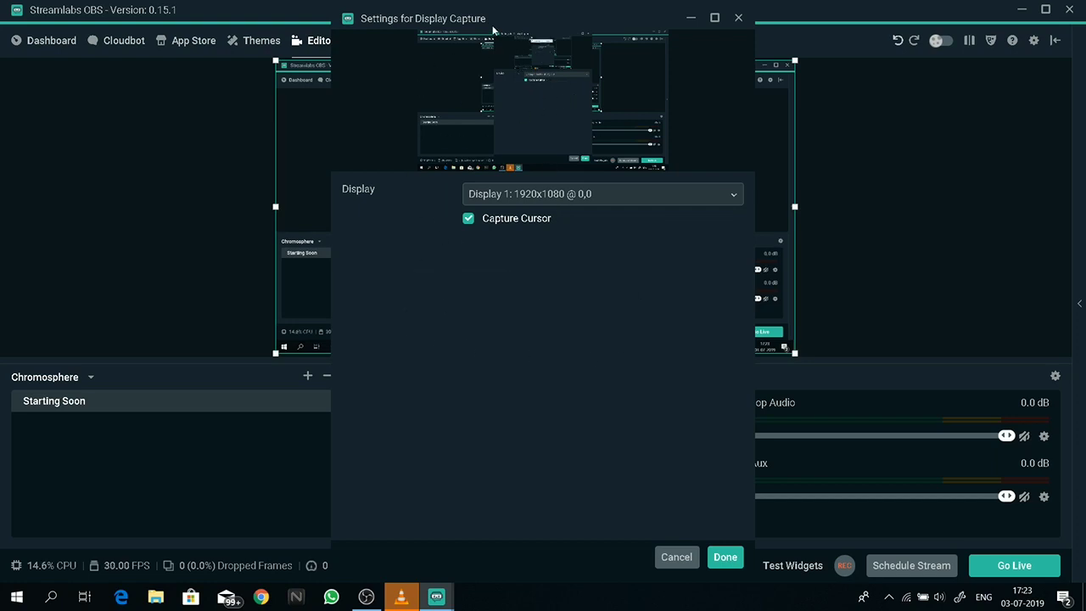
Set the source to capture Display 1: 1920x1080 @ 0,0 with Capture Cursor enabled, and accept the settings.
drag(496, 23, 708, 23)
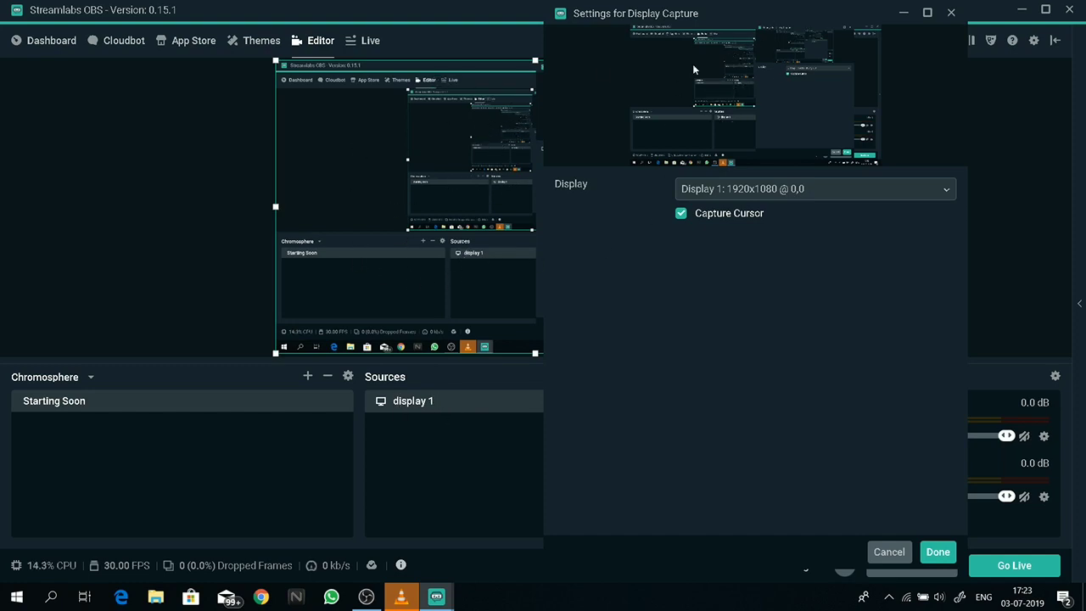
drag(761, 14, 542, 19)
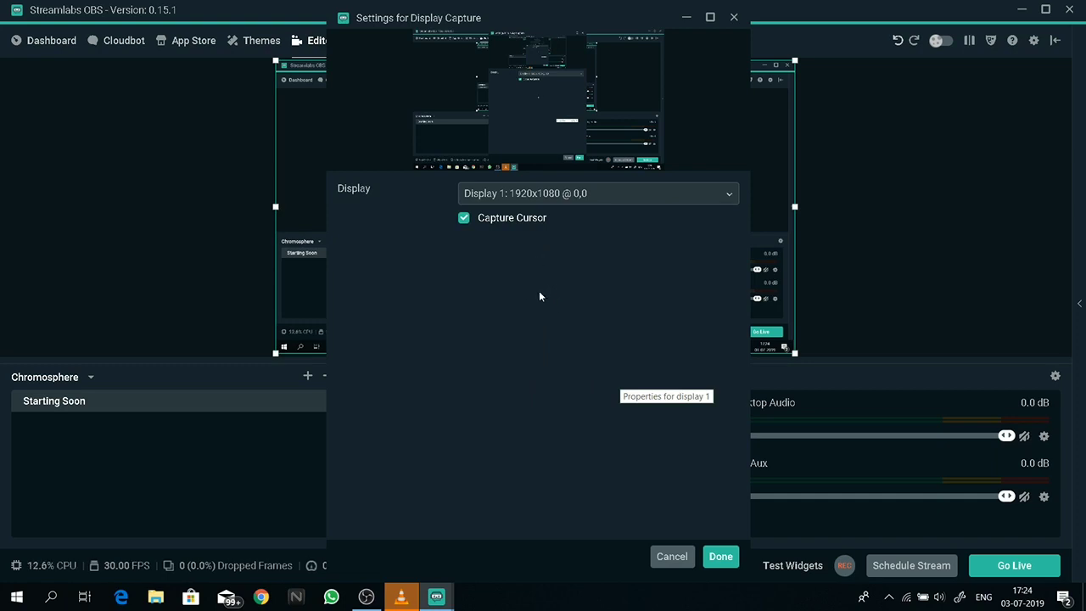
click(463, 219)
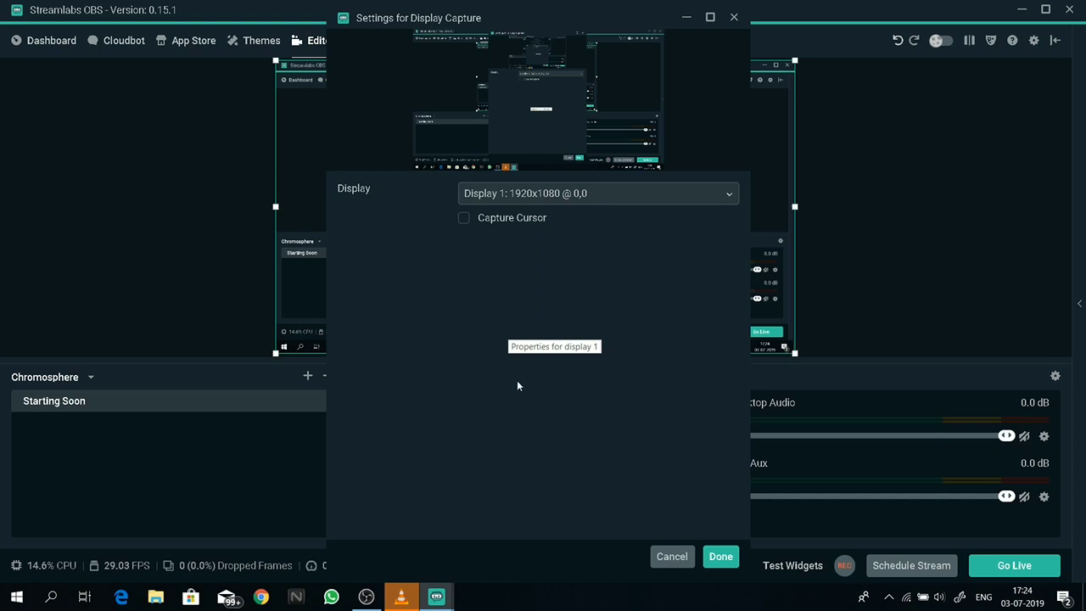
click(464, 219)
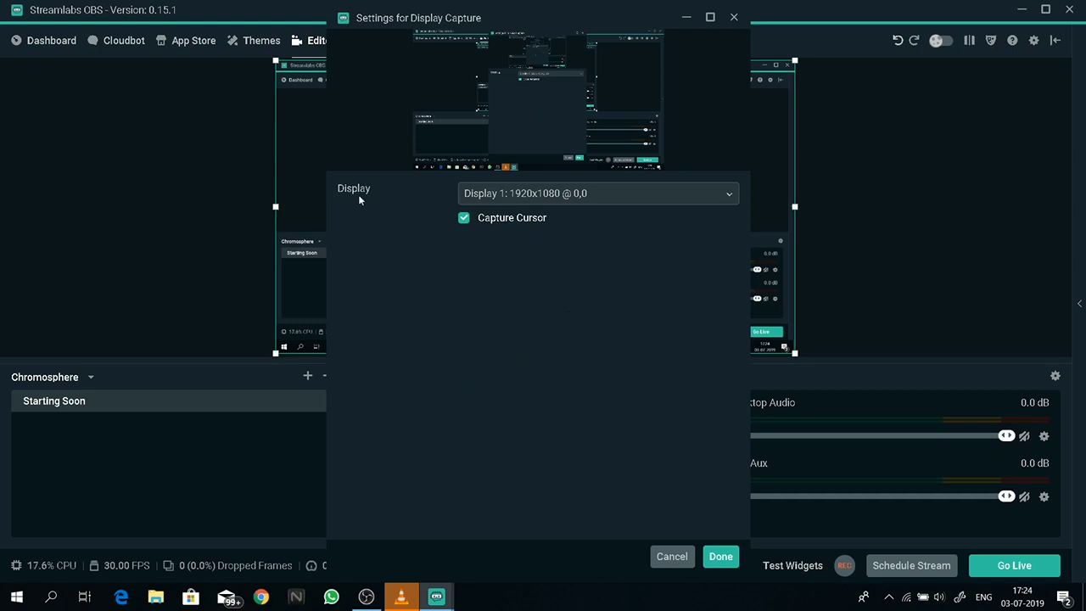
click(669, 199)
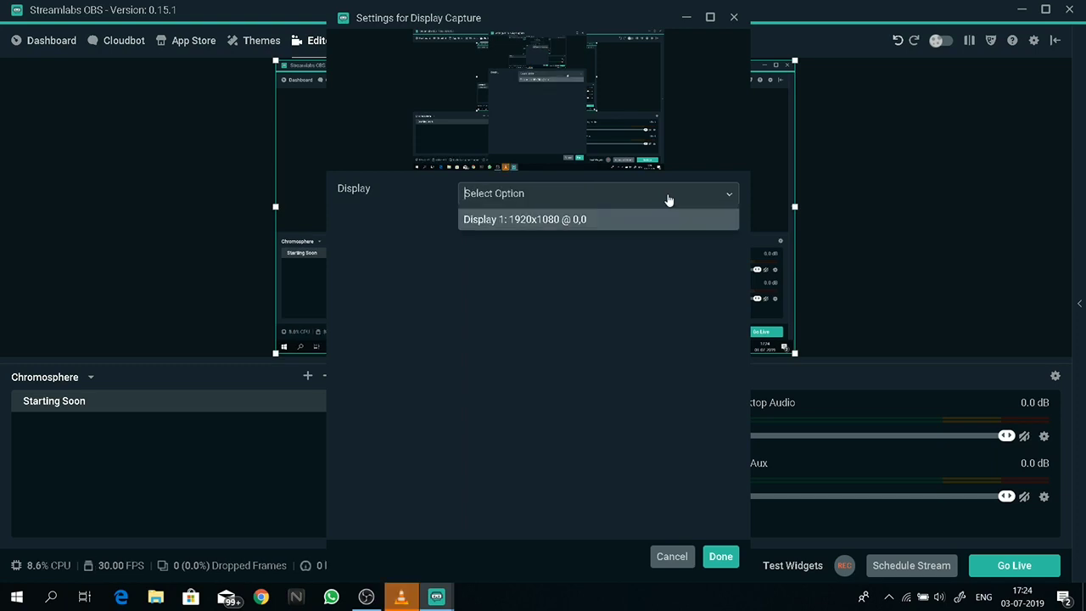
click(625, 221)
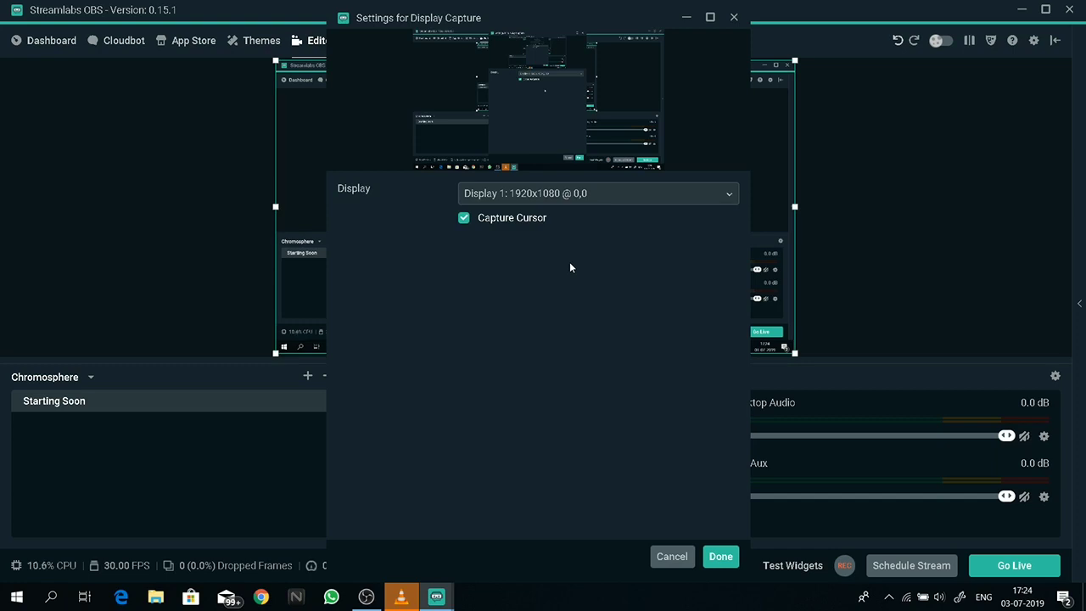
click(587, 198)
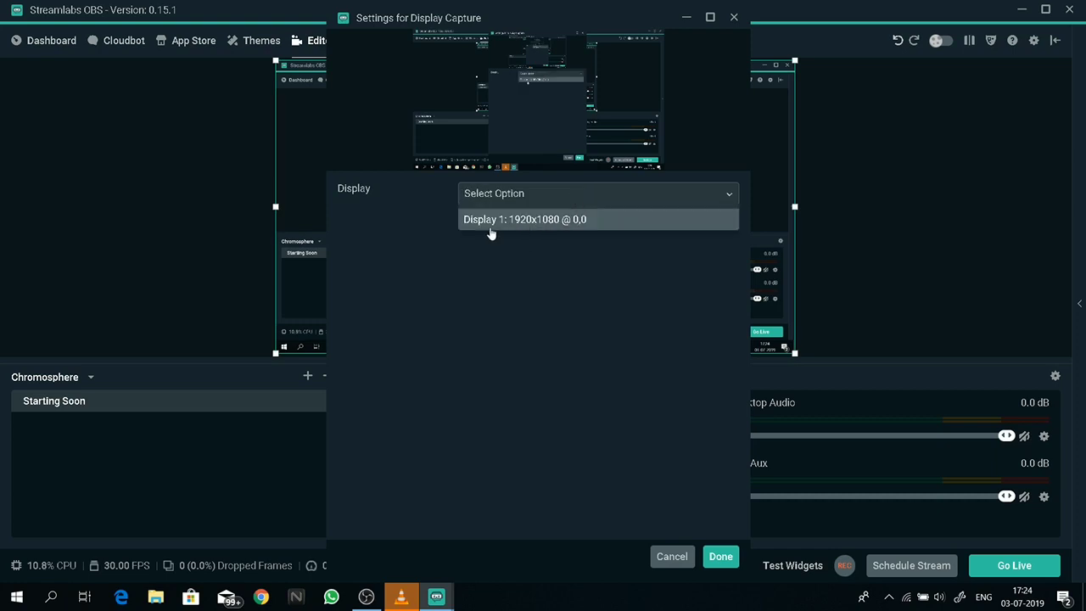
click(536, 219)
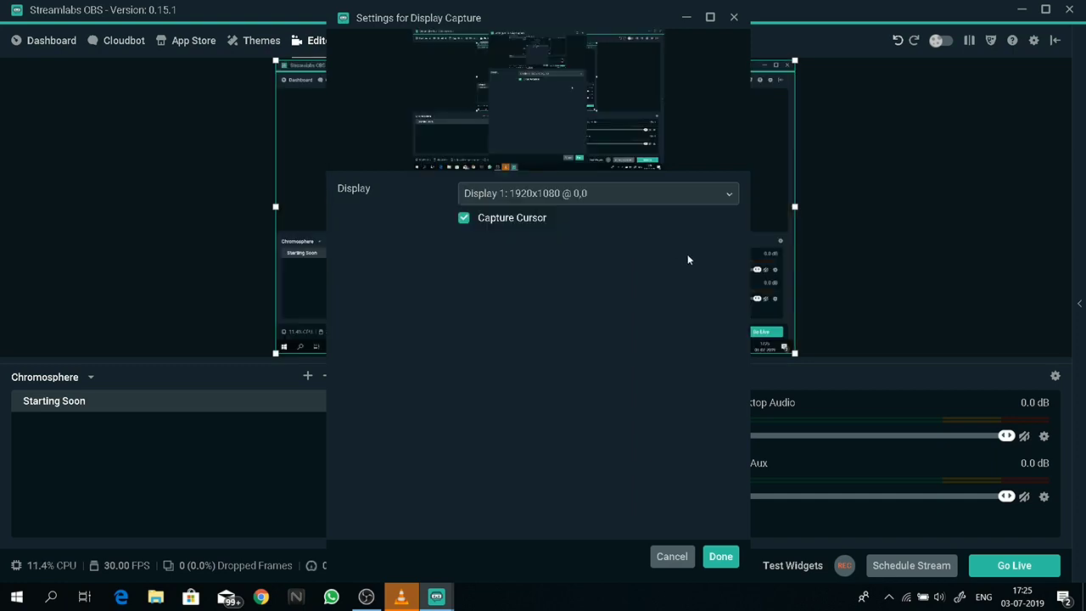
click(720, 557)
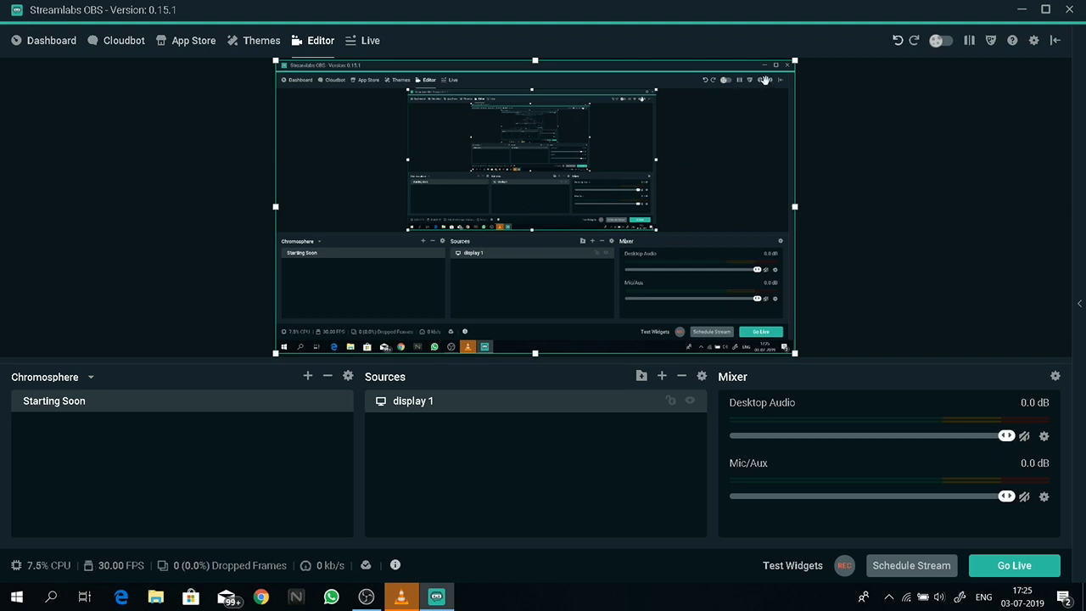
Minimize OBS Studio, then shrink the Streamlabs OBS window and place it clear of the desktop icons.
click(1047, 10)
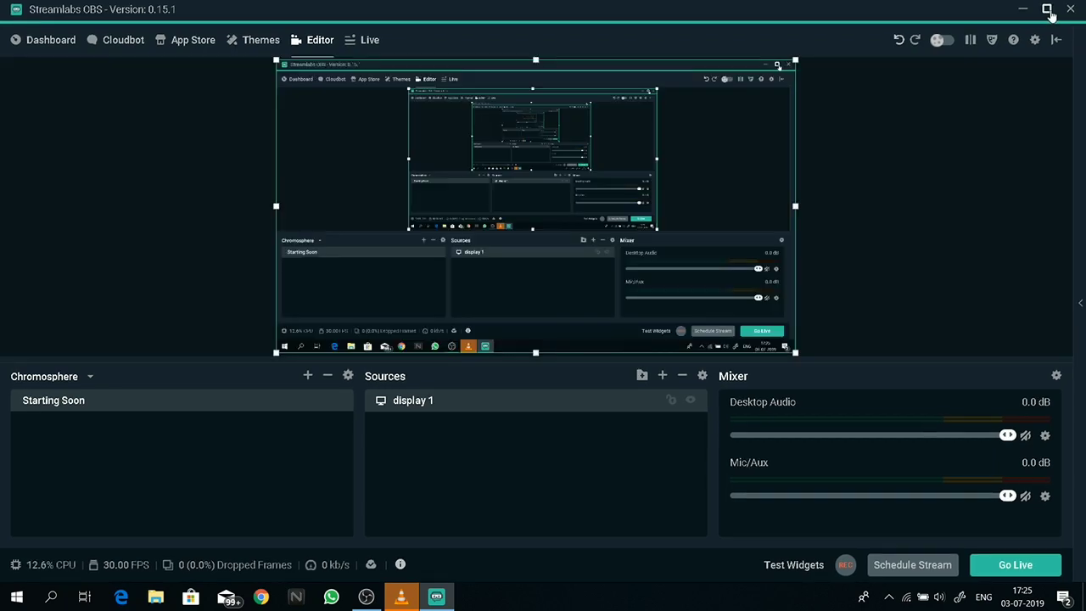
drag(976, 3, 937, 150)
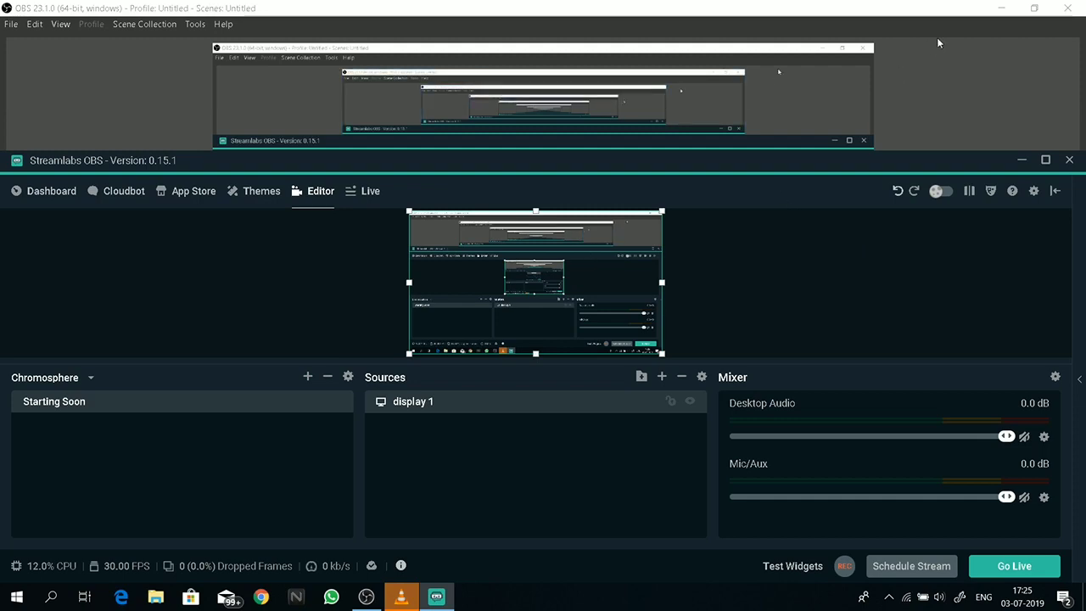
click(1001, 8)
click(998, 7)
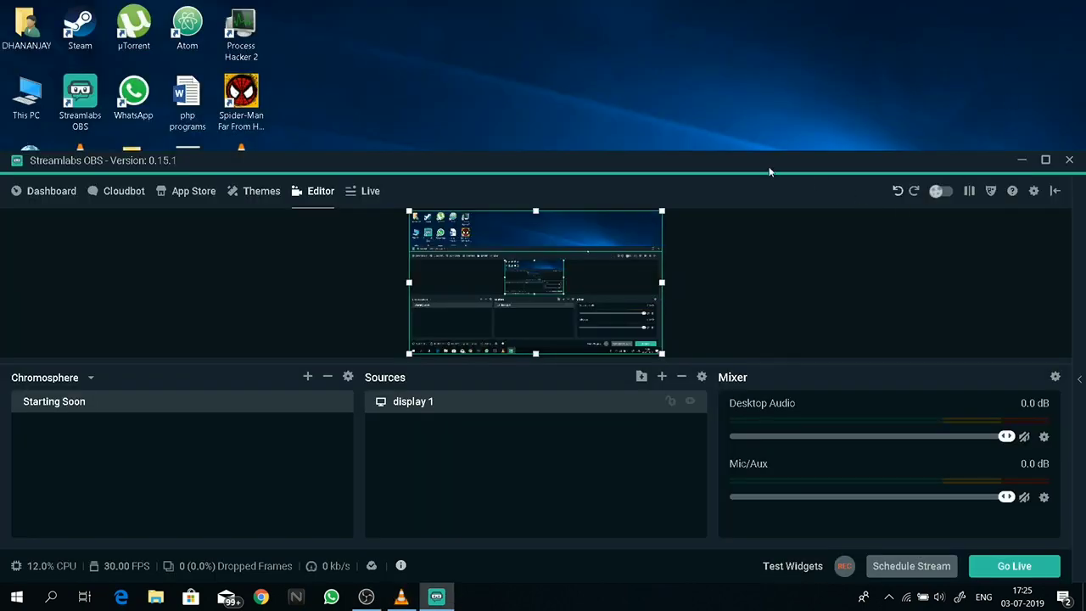
drag(770, 171, 718, 116)
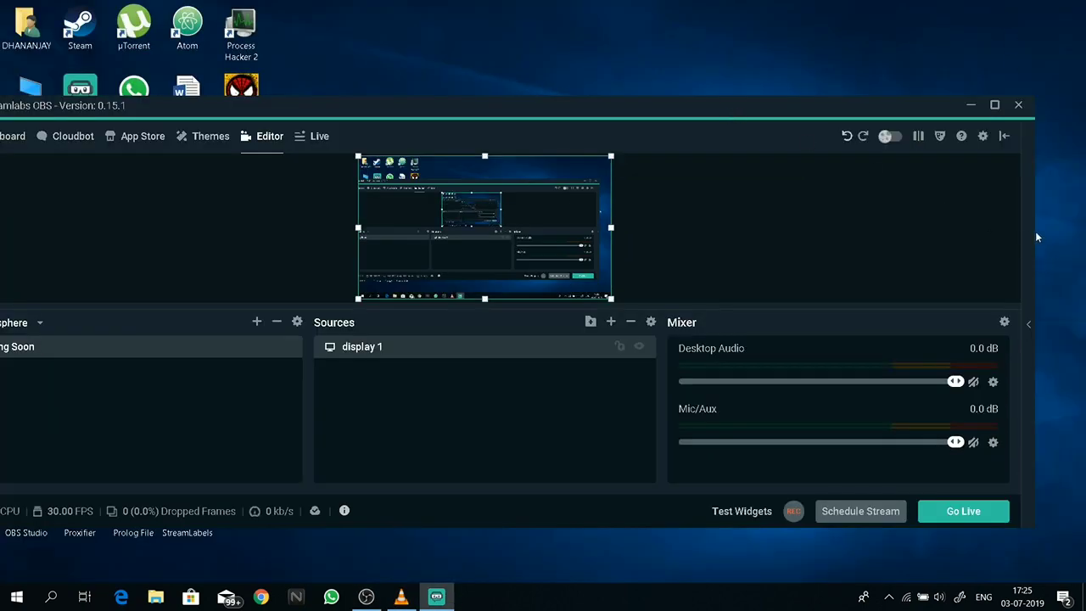
drag(1036, 238, 642, 231)
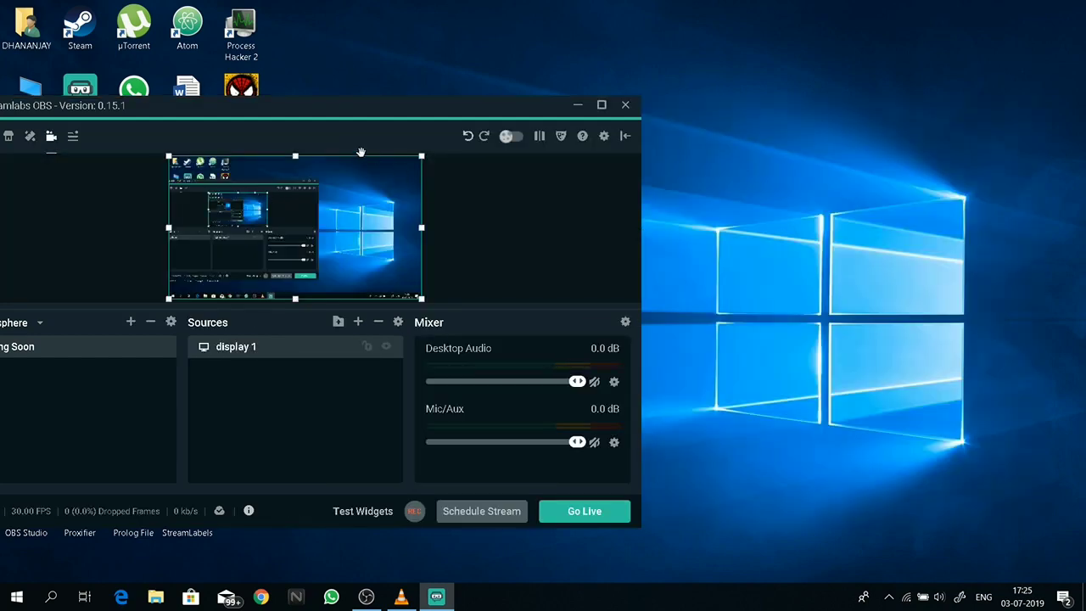
drag(320, 118, 725, 23)
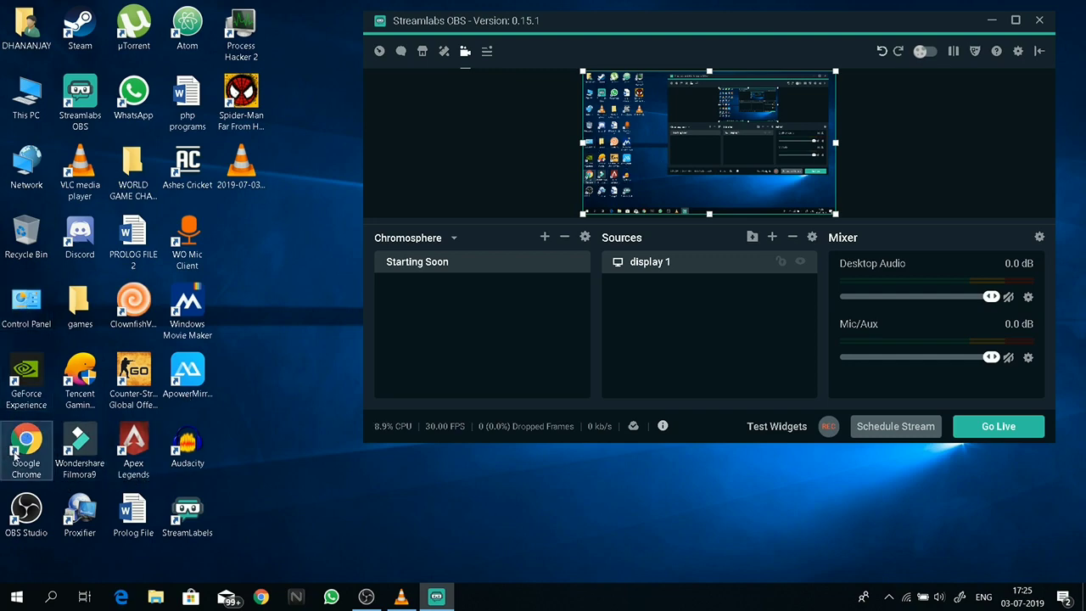
Open Google Chrome in a reduced window beside Streamlabs OBS to test the live display preview, and close it.
double_click(14, 455)
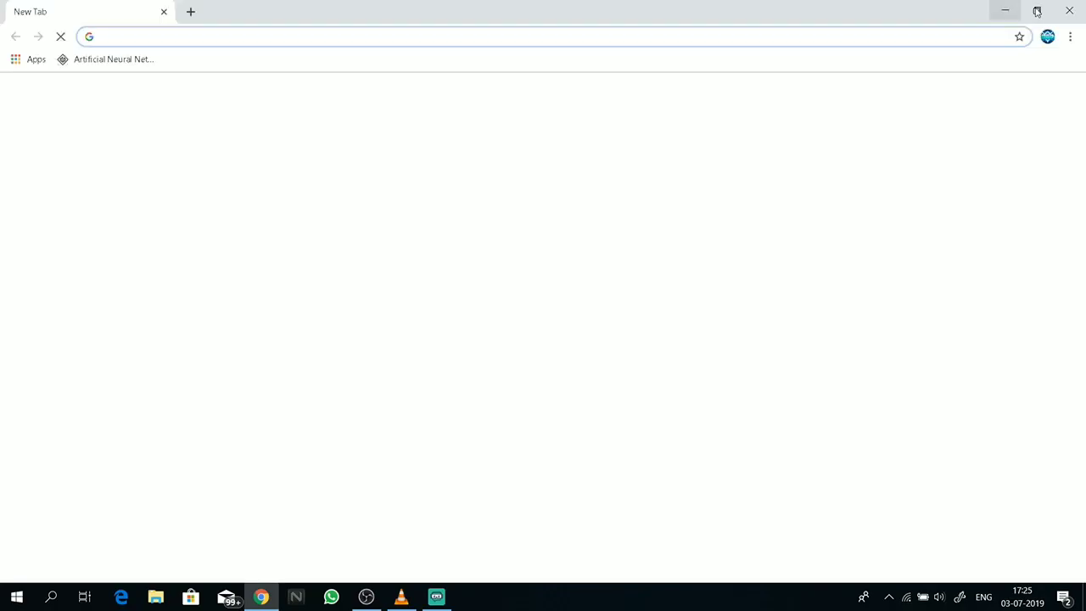
click(1036, 11)
drag(668, 55, 385, 52)
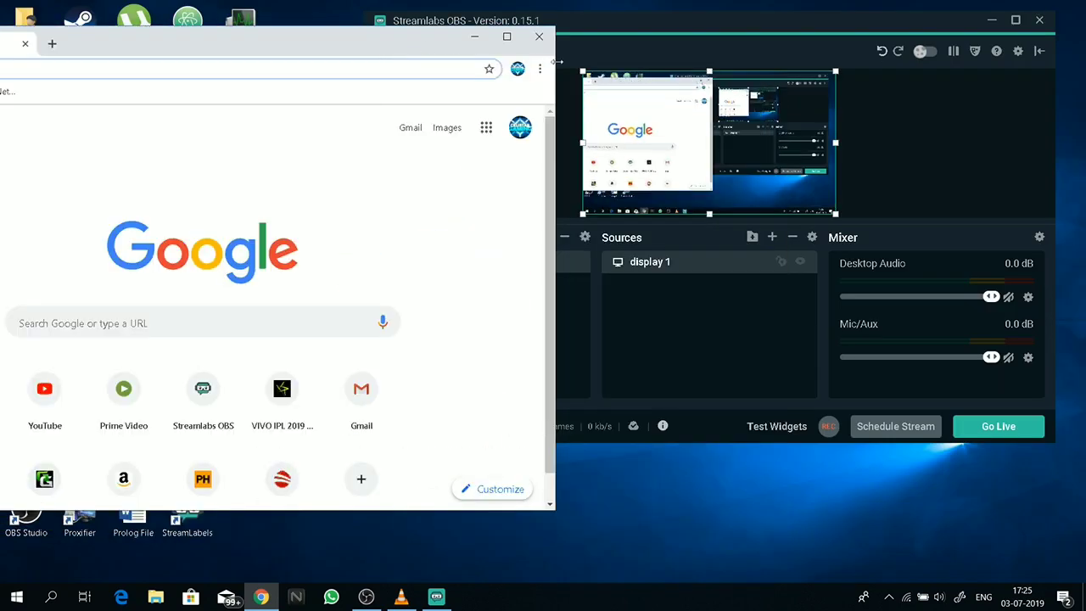
drag(782, 27, 827, 19)
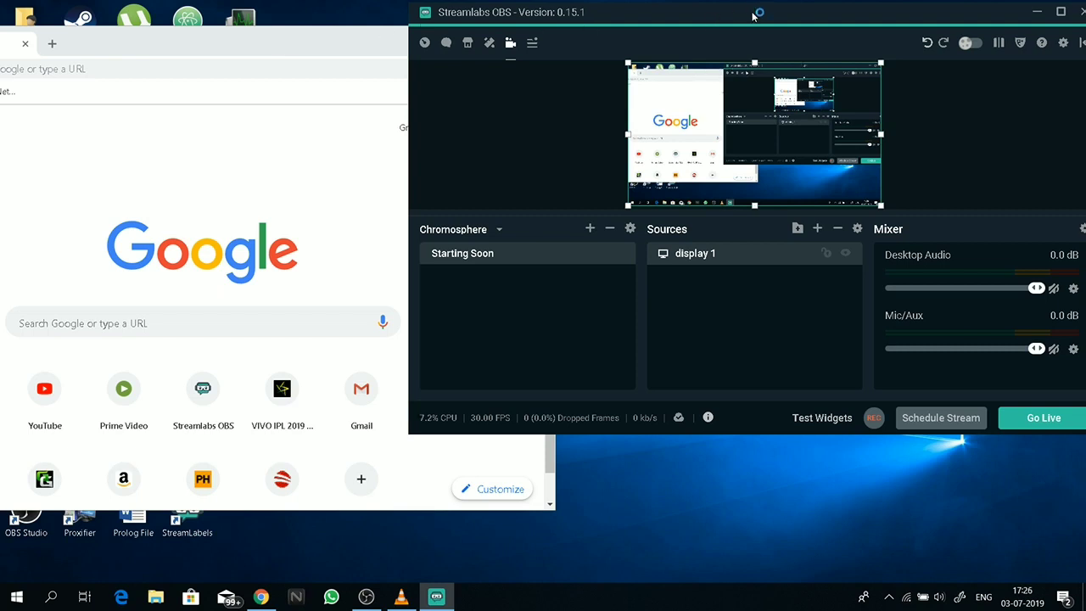
drag(757, 14, 659, 22)
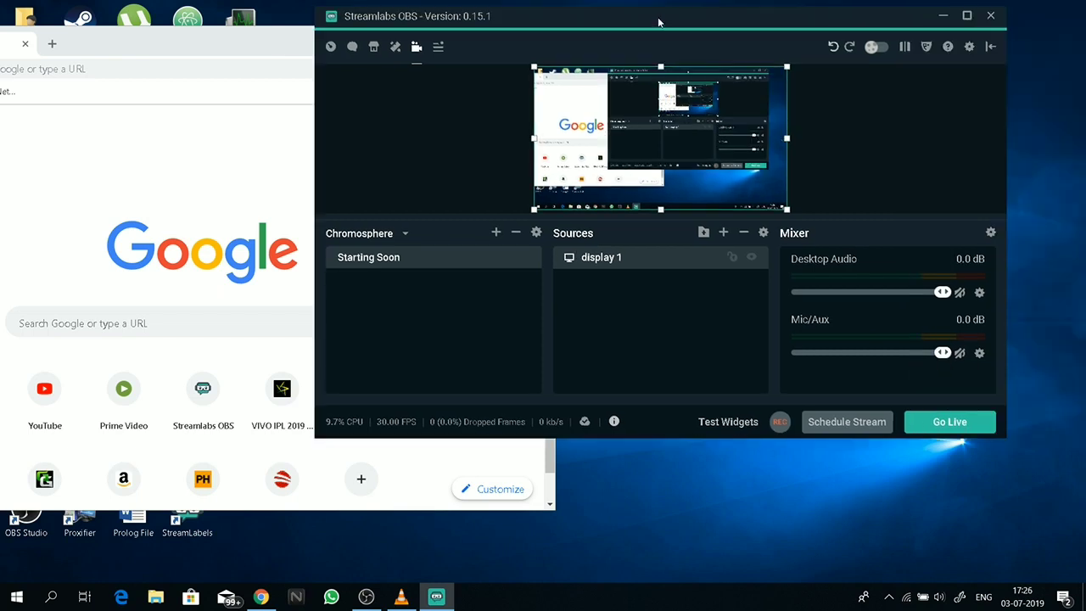
click(223, 51)
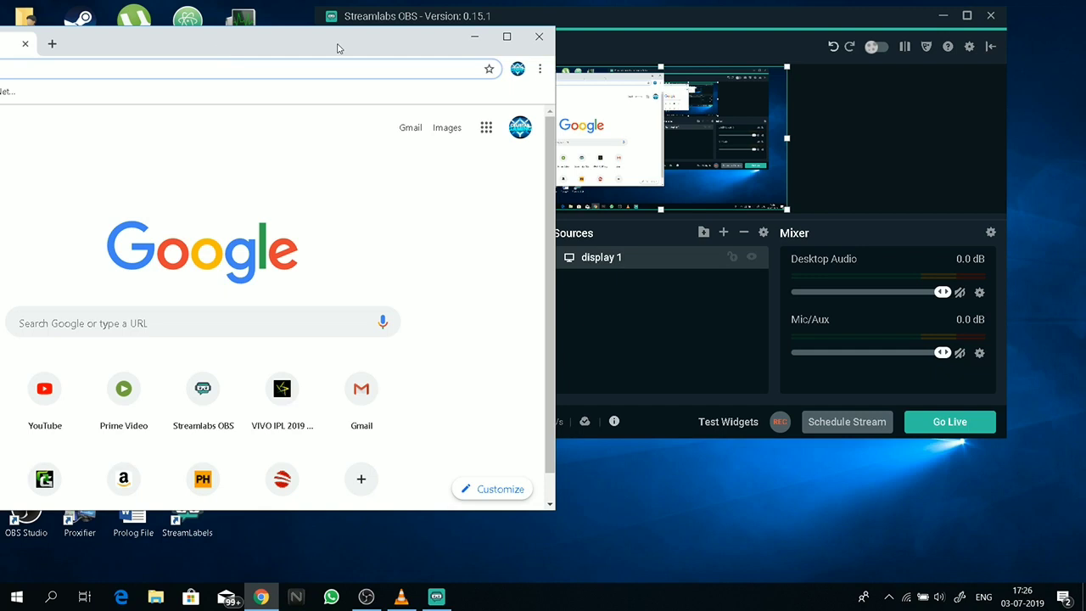
click(538, 39)
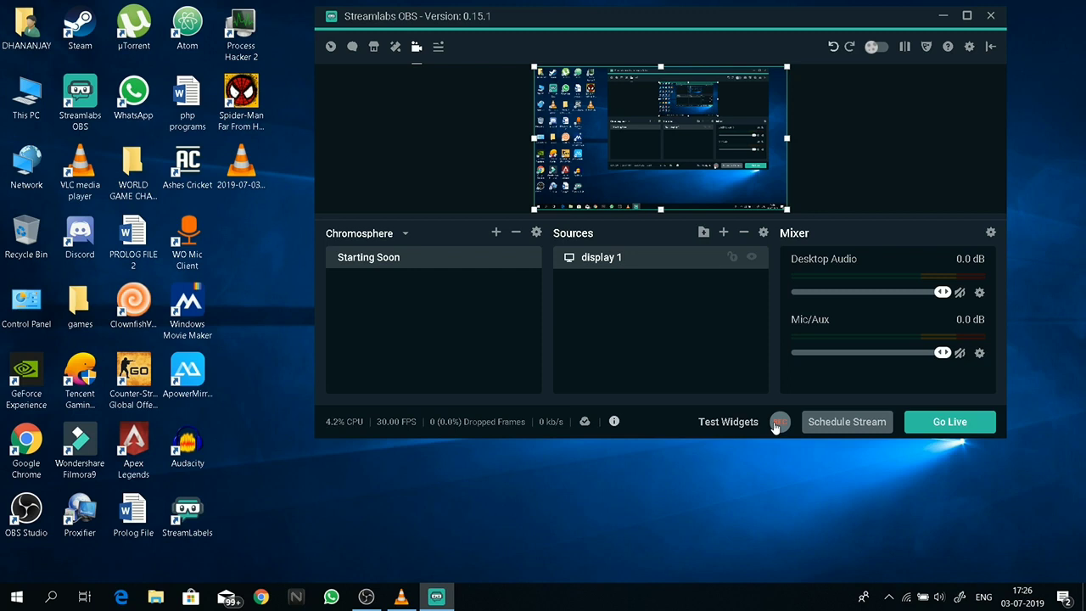
Start a recording, browse the Data (D:) drive and the Videos folder in File Explorer as test footage, and close File Explorer.
click(777, 422)
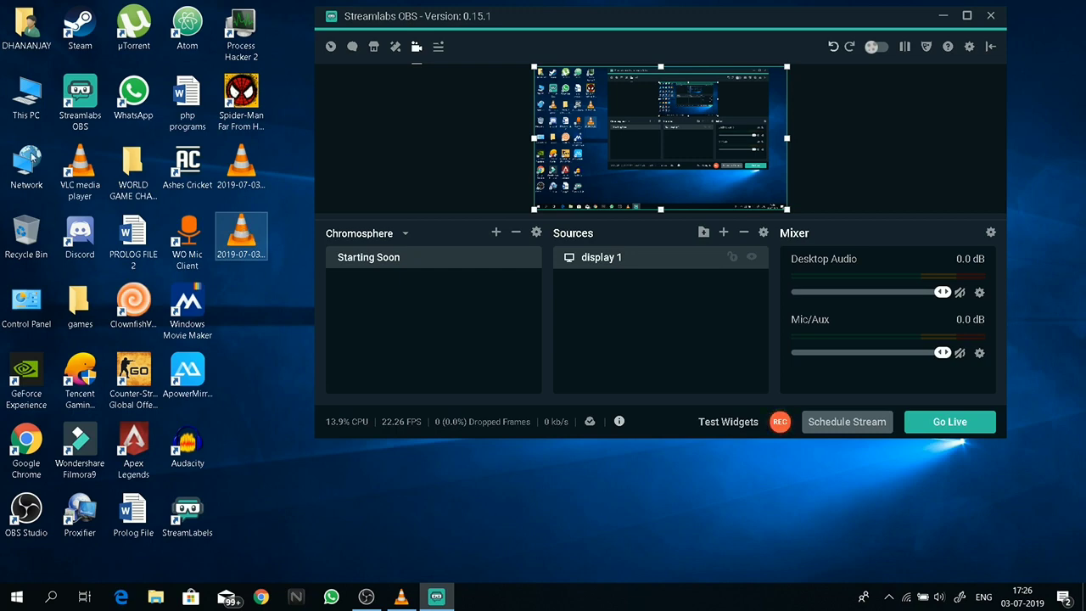
click(26, 95)
key(Return)
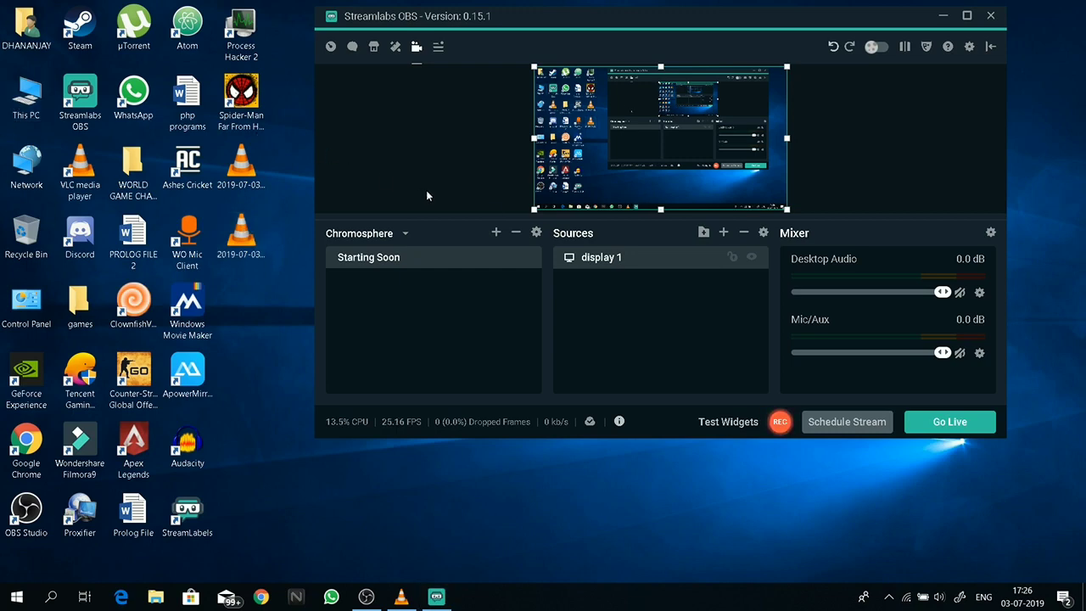
double_click(546, 263)
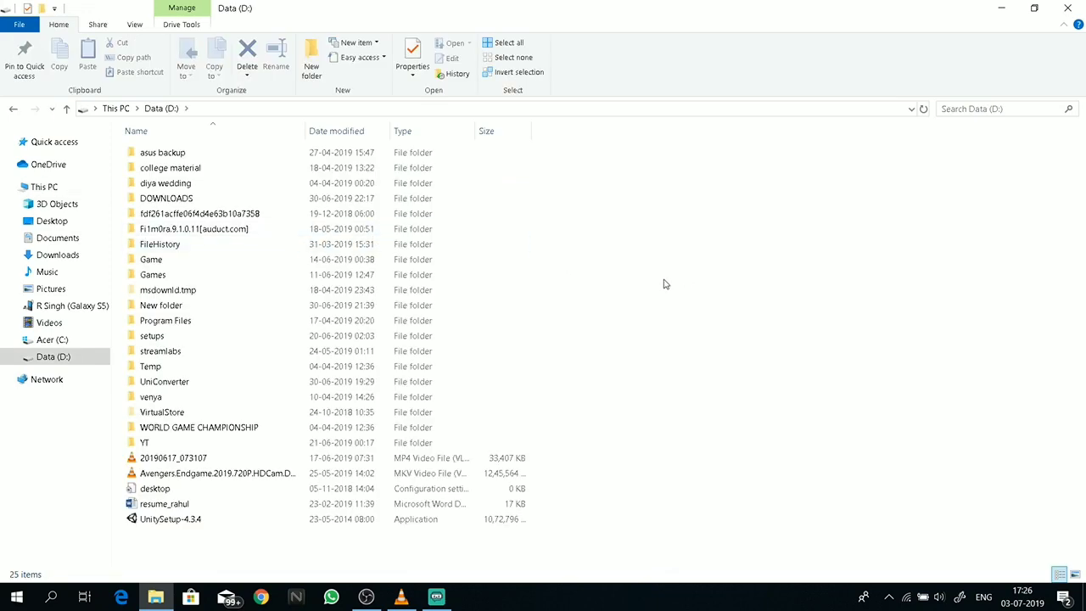
key(BackSpace)
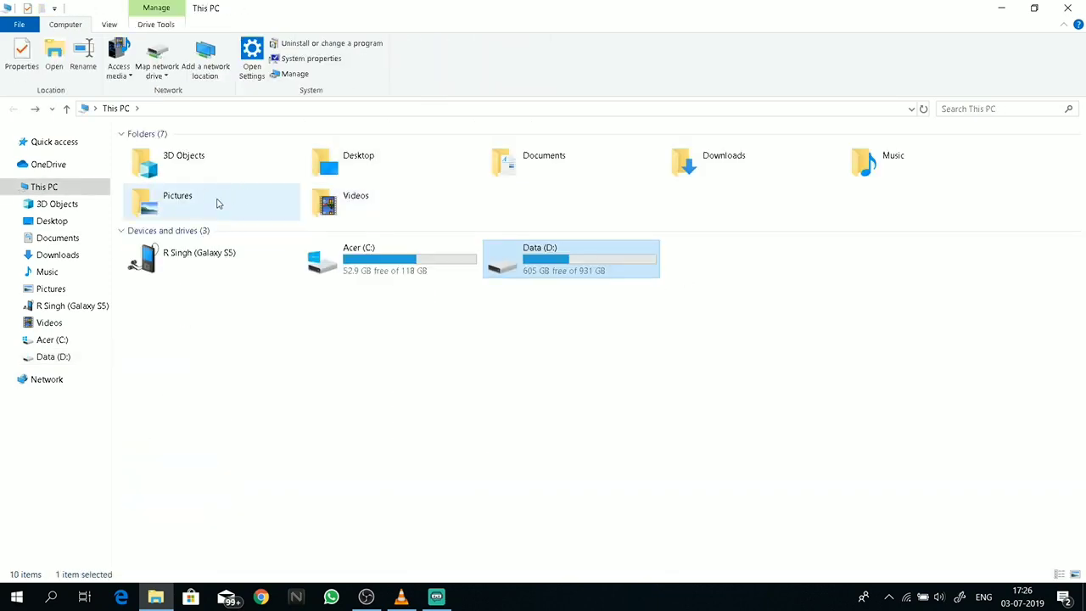
double_click(224, 203)
double_click(386, 211)
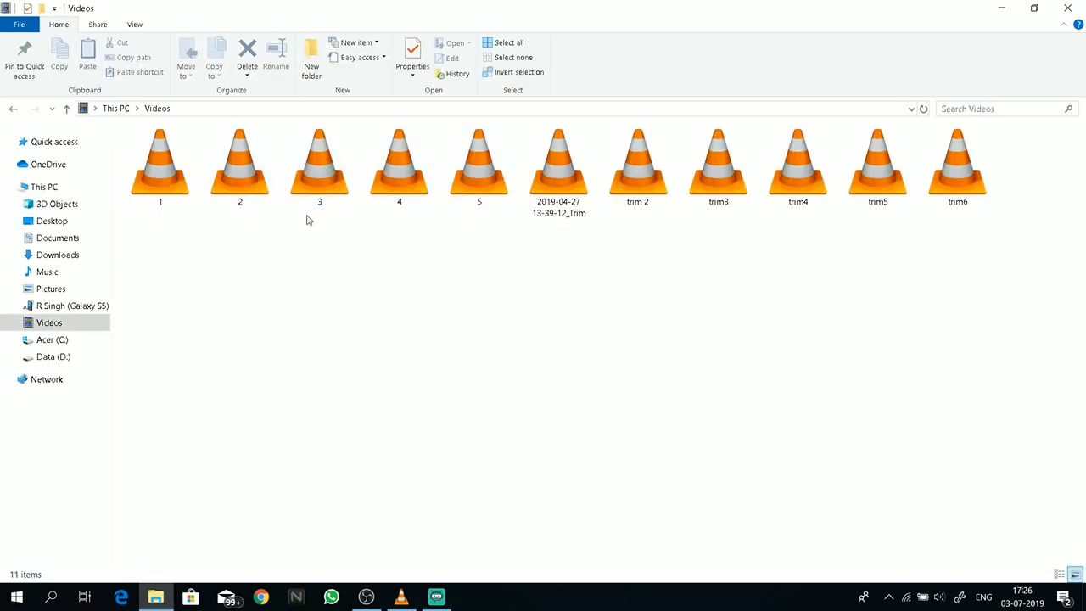
click(12, 111)
click(1067, 7)
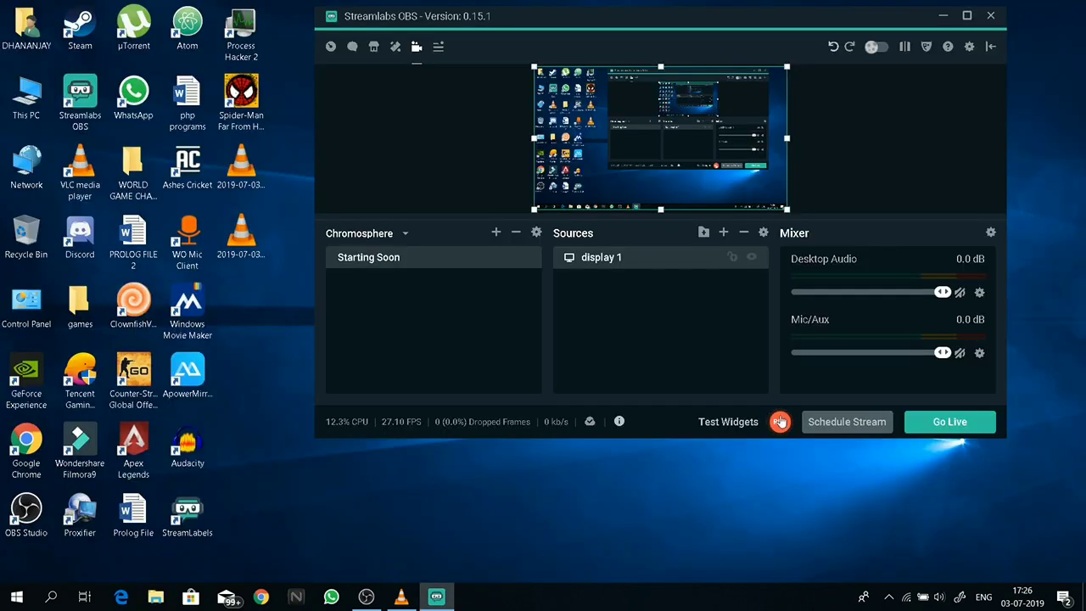
Play back the new recording from the desktop in VLC media player and close the player.
double_click(246, 242)
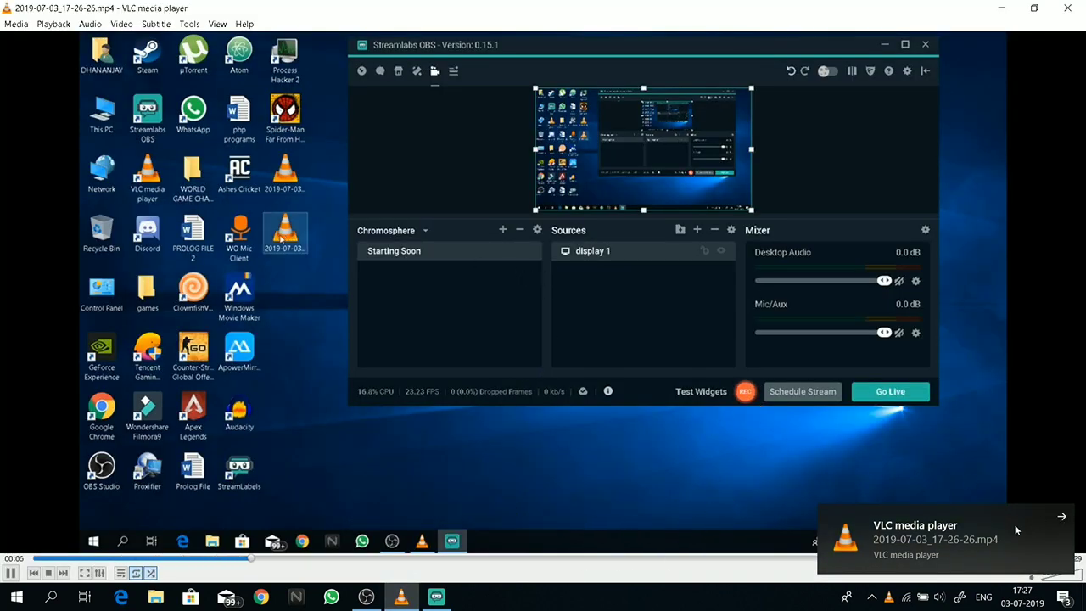
click(1061, 516)
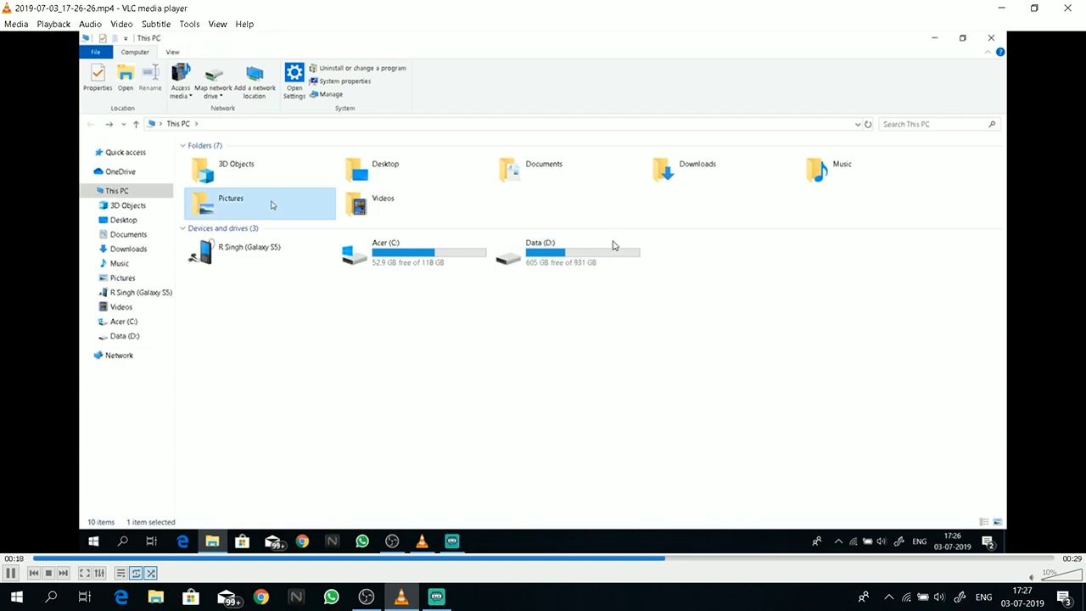
key(ctrl+q)
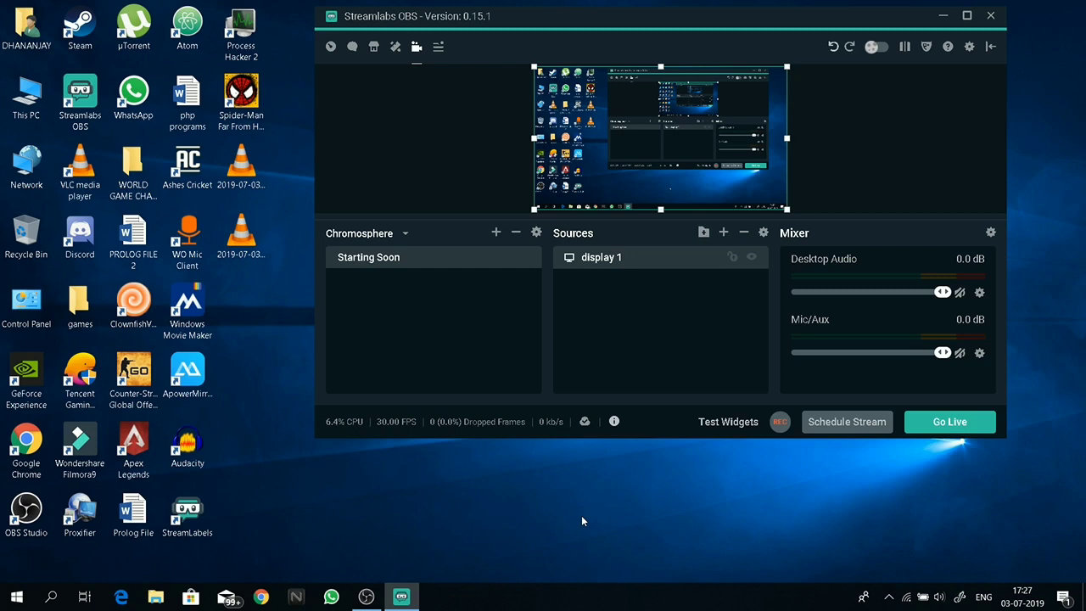
Maximize the Streamlabs OBS window and remove the display 1 source from the Starting Soon scene.
click(966, 15)
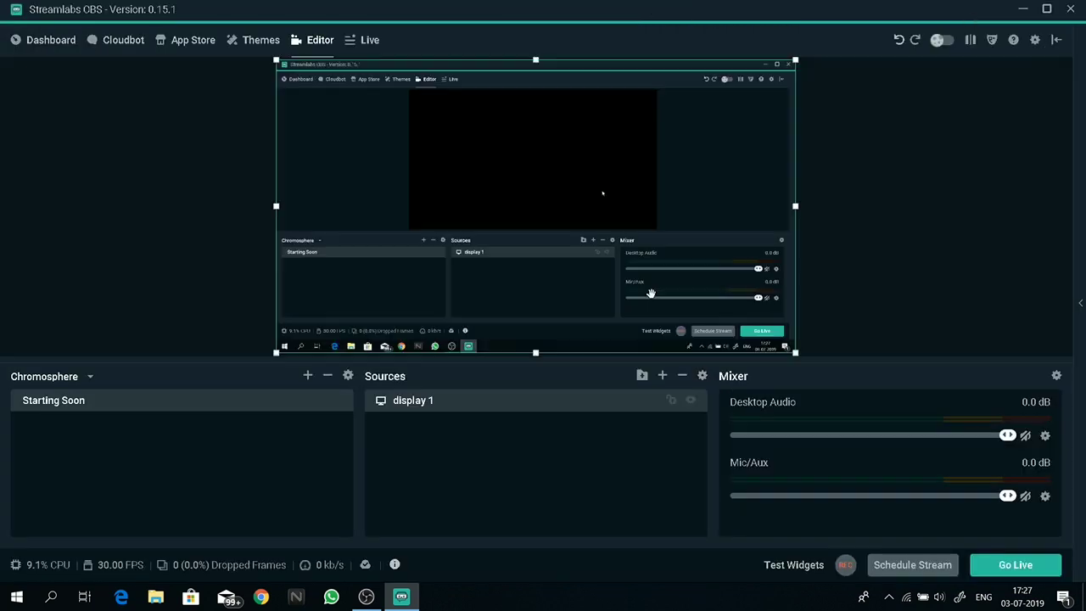
click(682, 375)
click(583, 301)
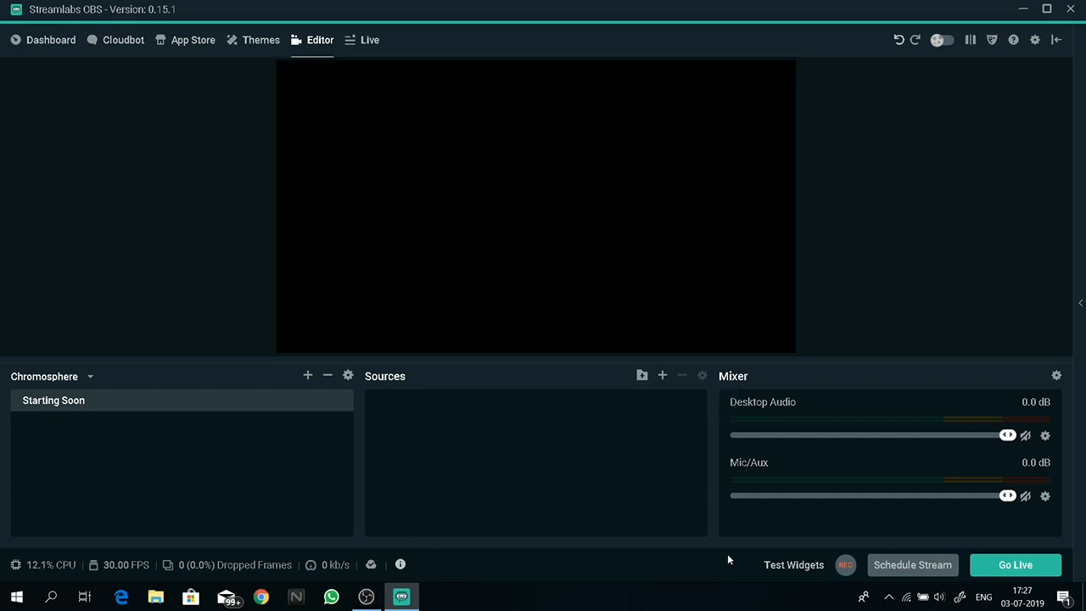
Start adding another source to the empty Starting Soon scene.
click(662, 375)
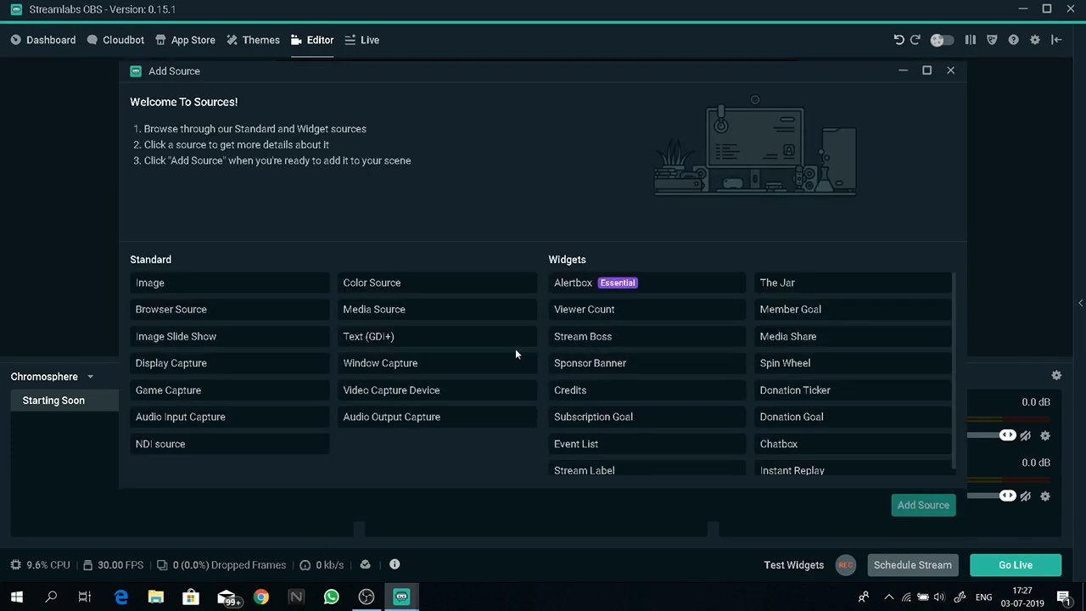